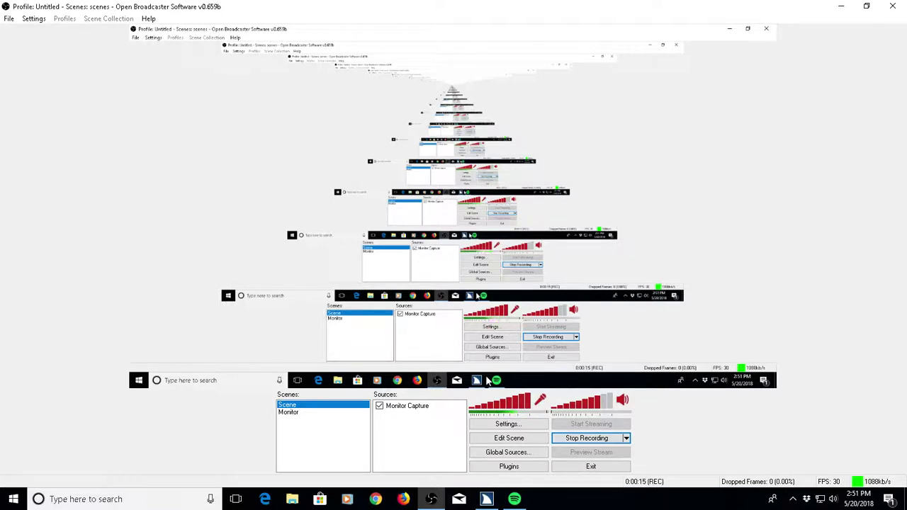
- Show the desktop and launch Internet Explorer from its desktop shortcut
{"action": "key", "text": "super+d"}
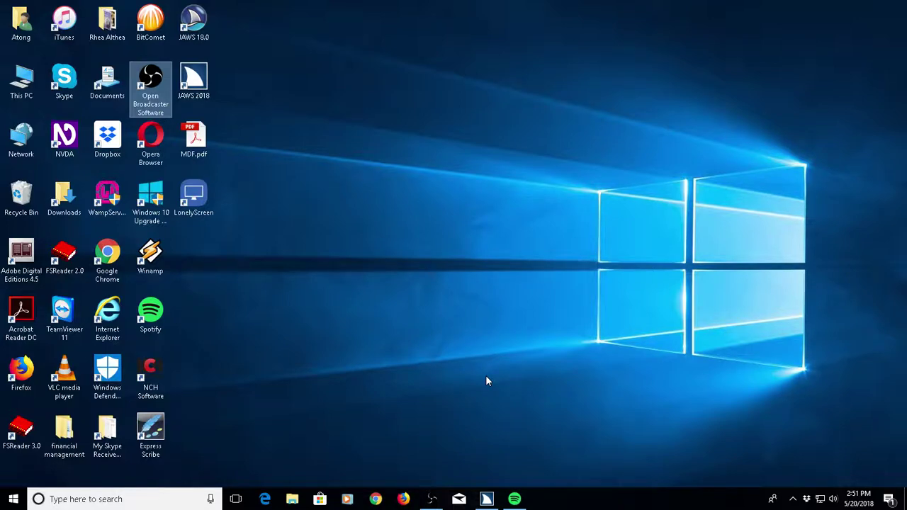
{"action": "key", "text": "i"}
{"action": "key", "text": "i"}
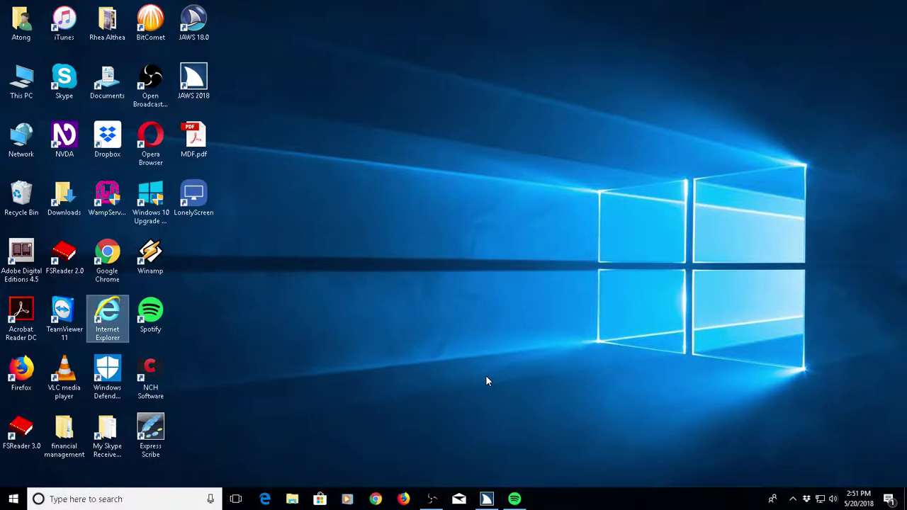
{"action": "key", "text": "Return"}
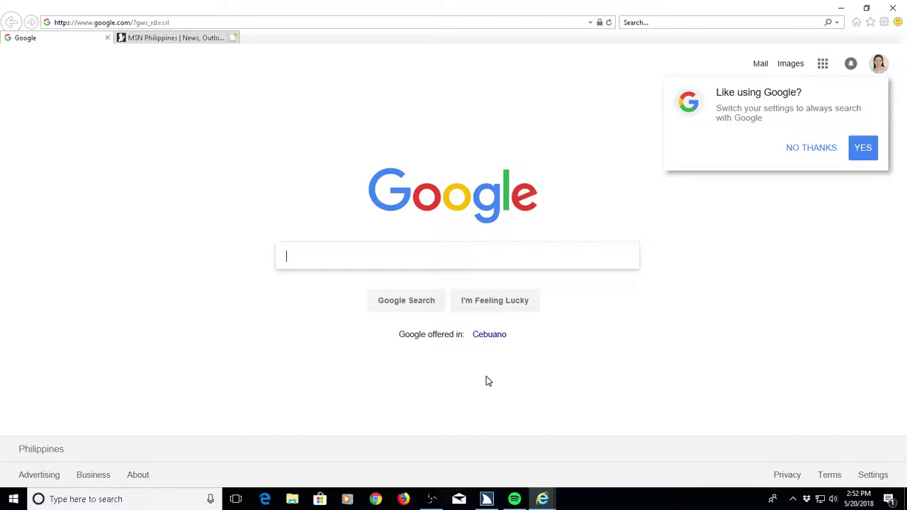
- Launch Microsoft Word with the Run command winword and dismiss the Office activation wizard
{"action": "key", "text": "super+r"}
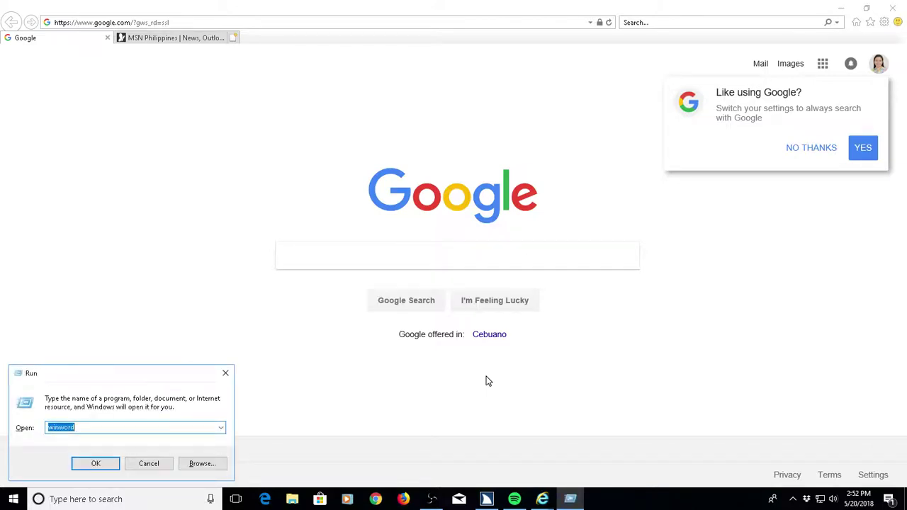
{"action": "type", "text": "winword"}
{"action": "key", "text": "Return"}
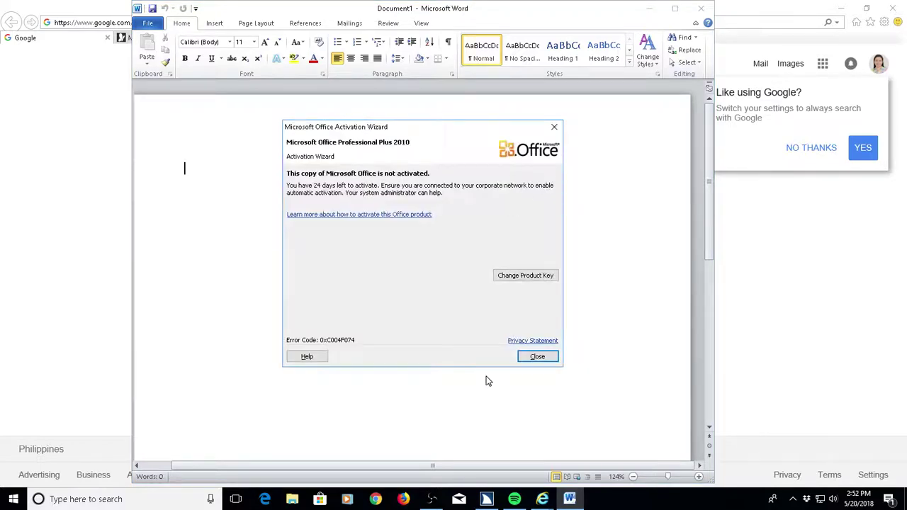
{"action": "key", "text": "Return"}
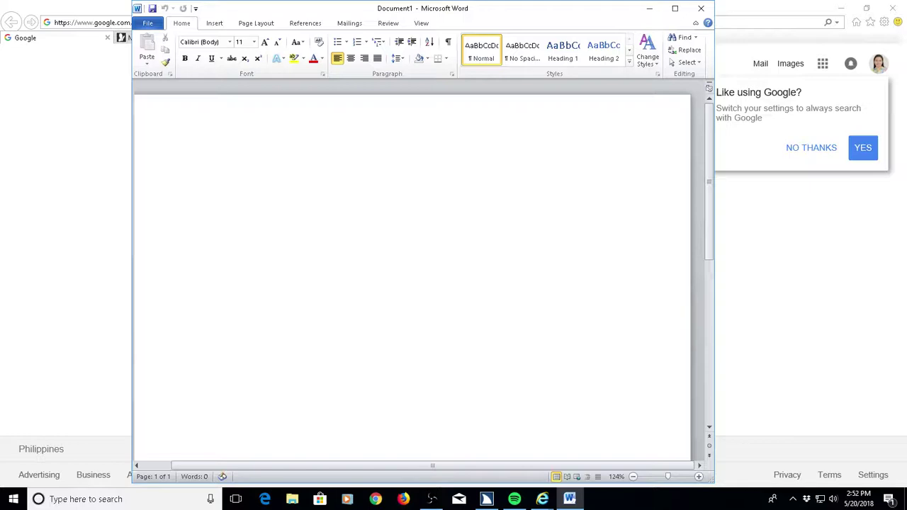
- Write "The Quick Brown fox jumps over the lazy dog" in the blank document
{"action": "type", "text": "The Quick Brown"}
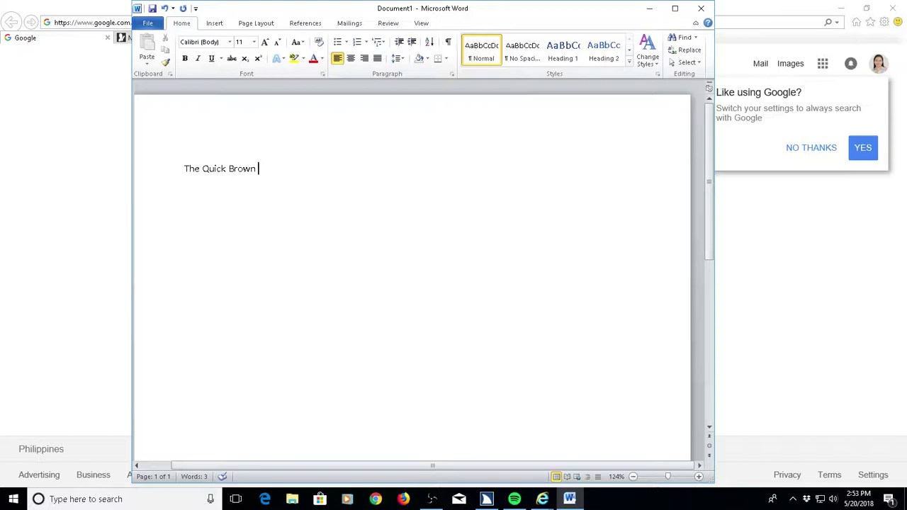
{"action": "type", "text": "fox jumps over the lazy dog"}
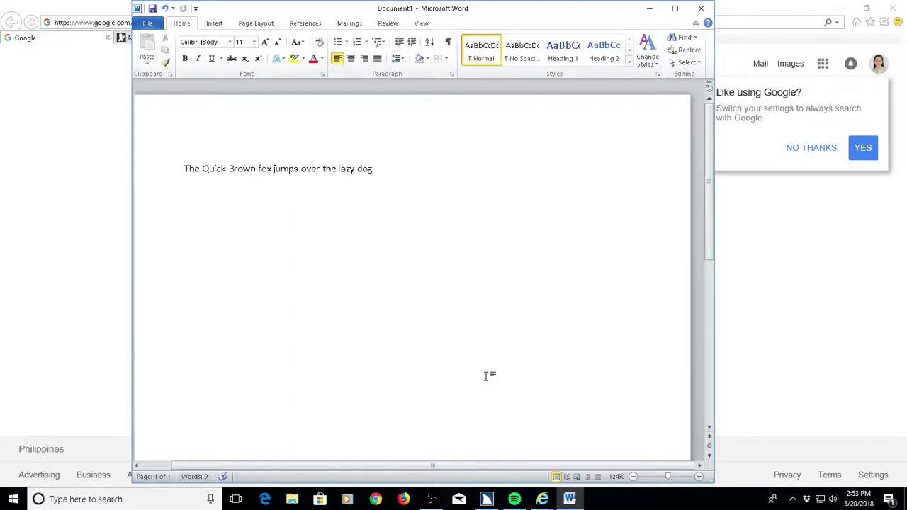
- Review the sentence from its beginning, character by character and then word by word
{"action": "key", "text": "Home"}
{"action": "key", "text": "Right"}
{"action": "key", "text": "Right"}
{"action": "key", "text": "Right"}
{"action": "key", "text": "Right"}
{"action": "key", "text": "Right"}
{"action": "key", "text": "Right"}
{"action": "key", "text": "Right"}
{"action": "key", "text": "Right"}
{"action": "key", "text": "Right"}
{"action": "key", "text": "ctrl+Left"}
{"action": "key", "text": "ctrl+Right"}
- Select the whole document text and choose the Bold font style in the Font settings
{"action": "key", "text": "ctrl+a"}
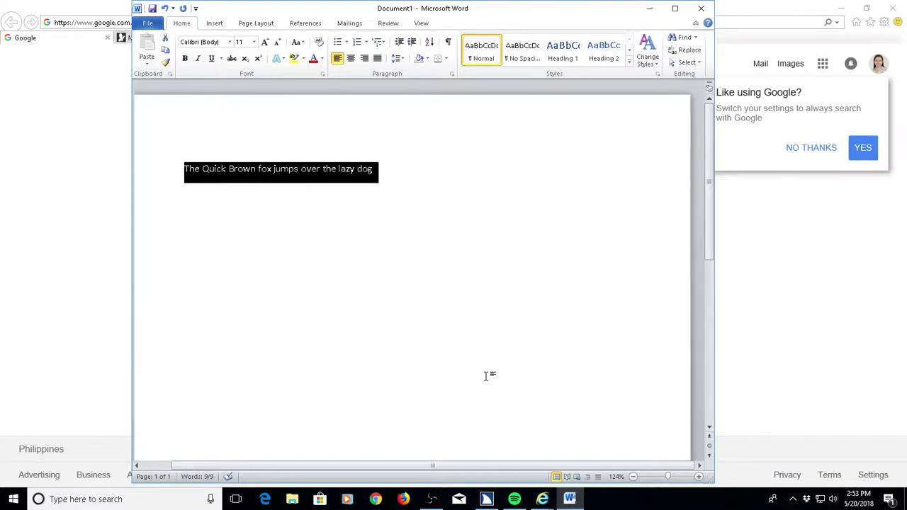
{"action": "key", "text": "ctrl+d"}
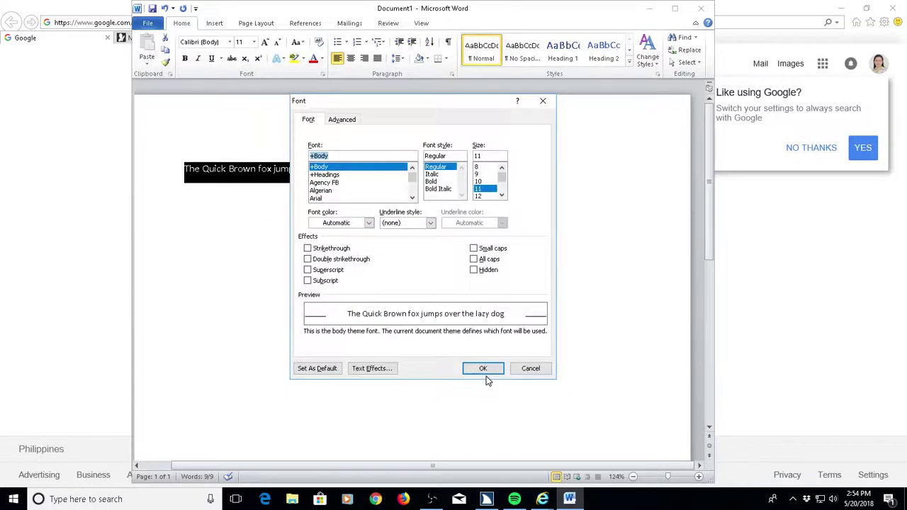
{"action": "key", "text": "Tab"}
{"action": "key", "text": "Down"}
{"action": "key", "text": "Down"}
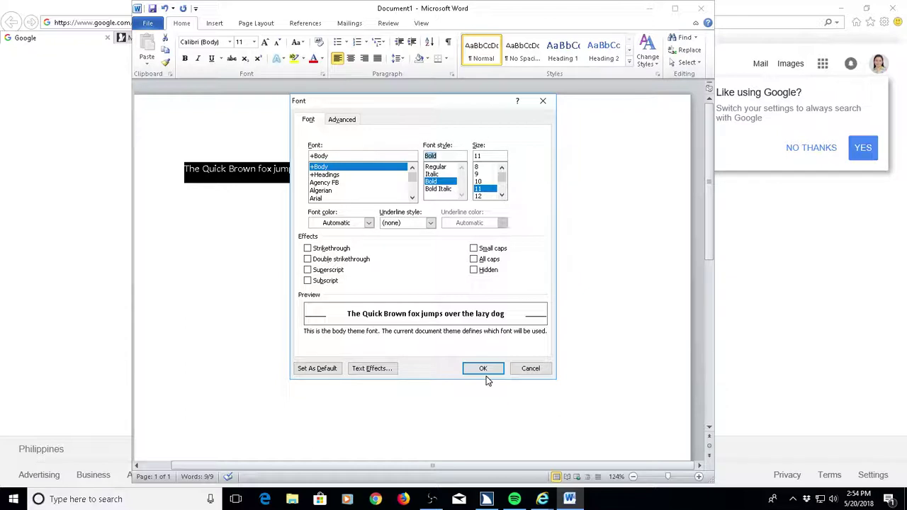
- Set the font size to 16, check the available font colors without changing the color, and apply the font settings
{"action": "key", "text": "Tab"}
{"action": "key", "text": "Down"}
{"action": "key", "text": "Down"}
{"action": "key", "text": "Down"}
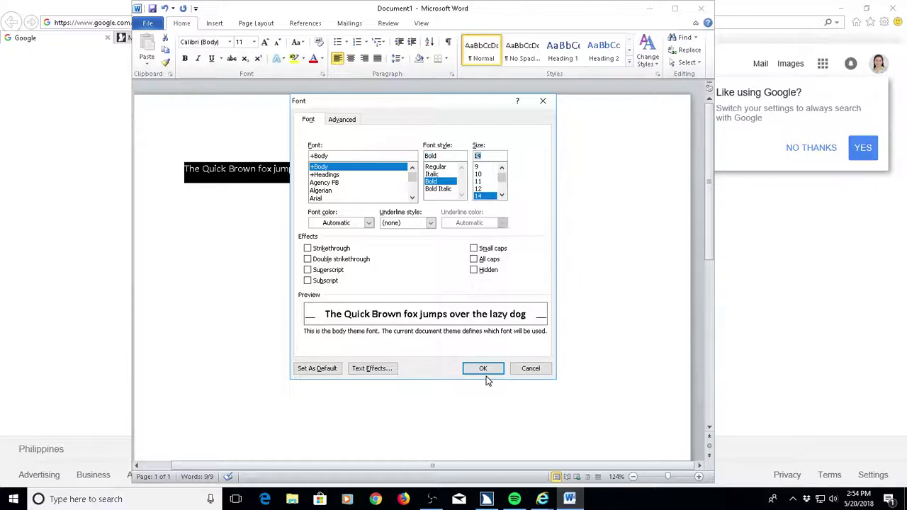
{"action": "key", "text": "Tab"}
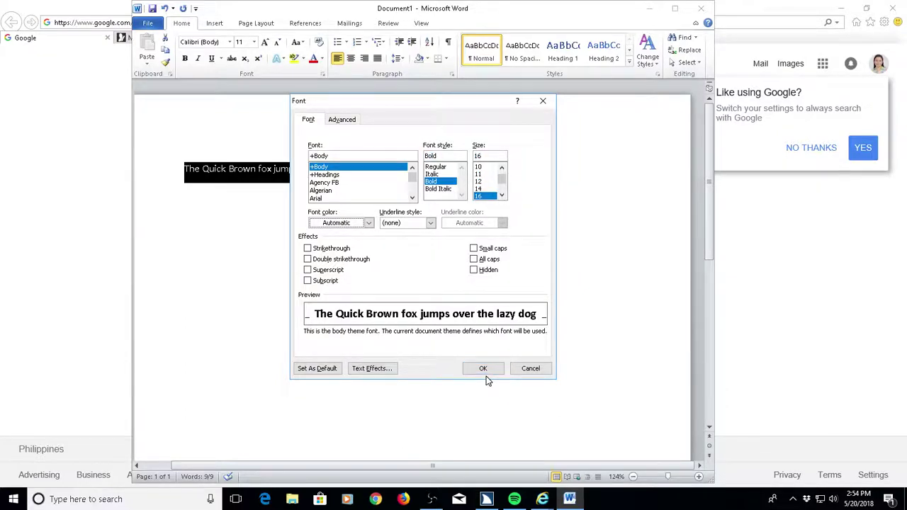
{"action": "key", "text": "alt+Down"}
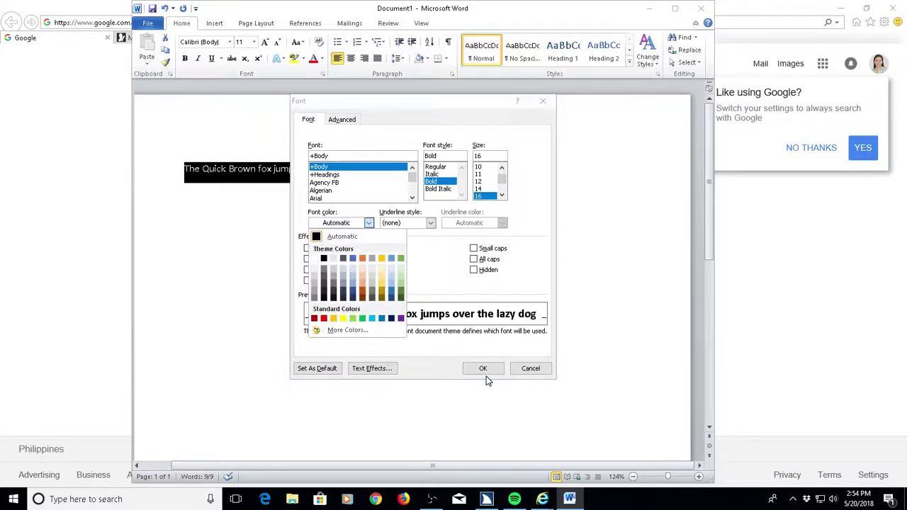
{"action": "key", "text": "Escape"}
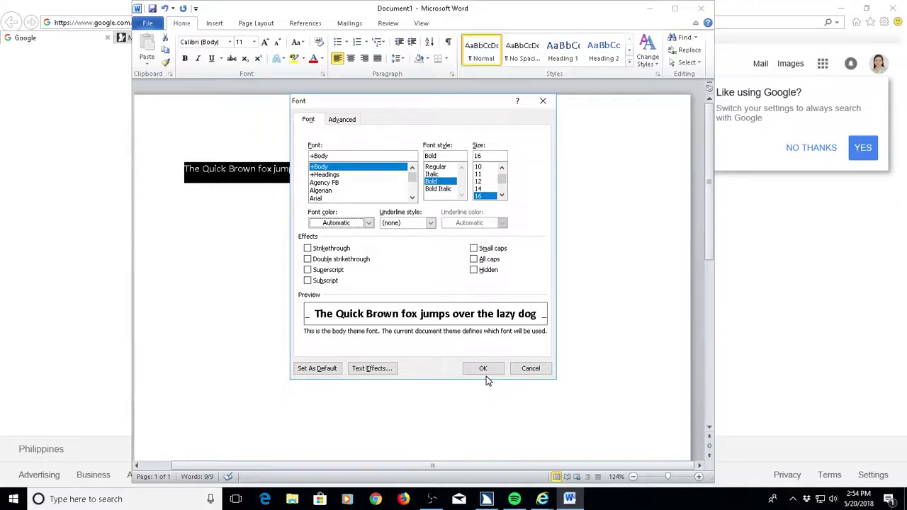
{"action": "key", "text": "shift+Tab"}
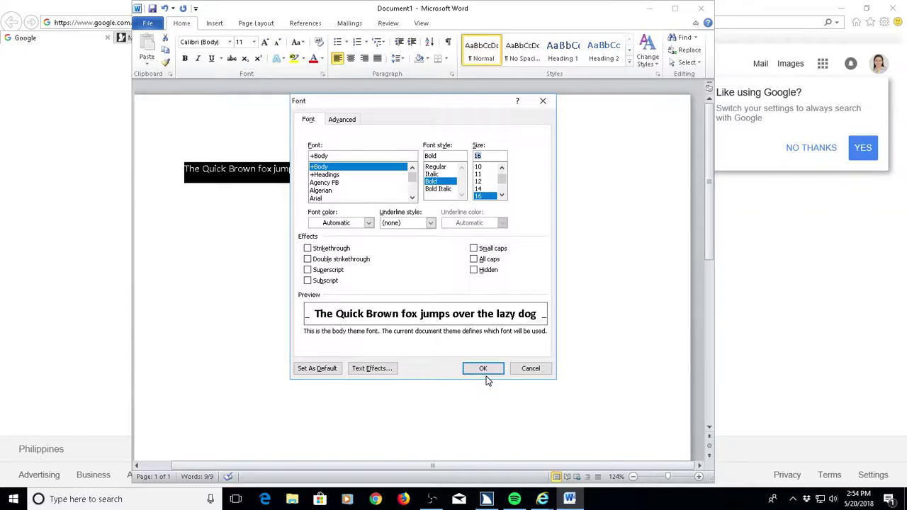
{"action": "left_click", "coordinate": [485, 371]}
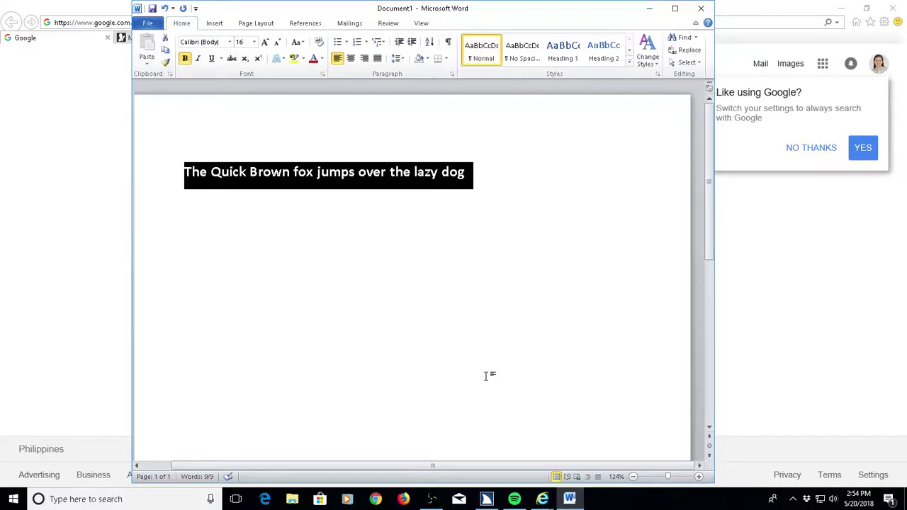
- Switch to Internet Explorer and search Google for "accessibility"
{"action": "key", "text": "alt+Tab"}
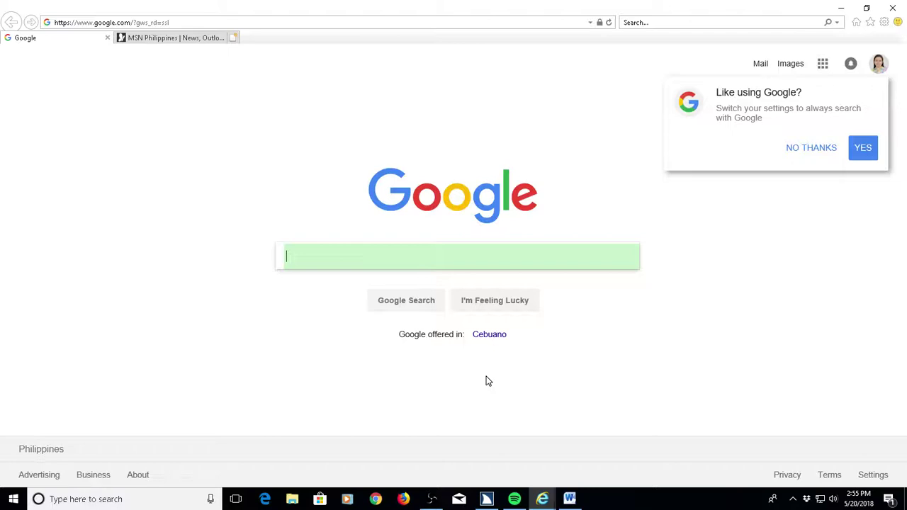
{"action": "type", "text": "acces"}
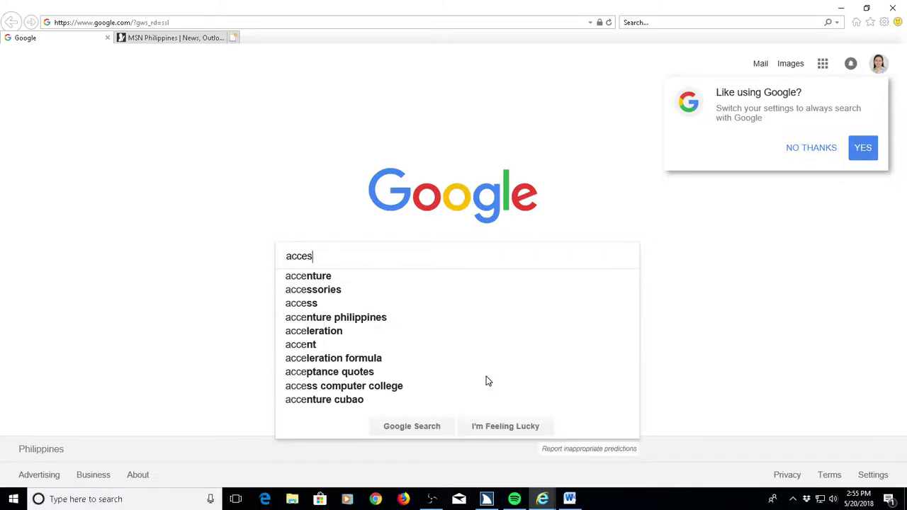
{"action": "type", "text": "sibility"}
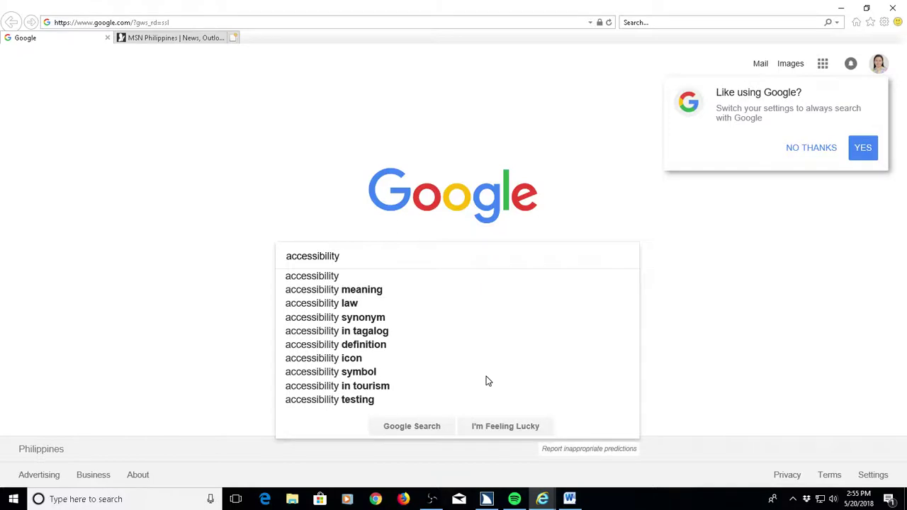
{"action": "key", "text": "Return"}
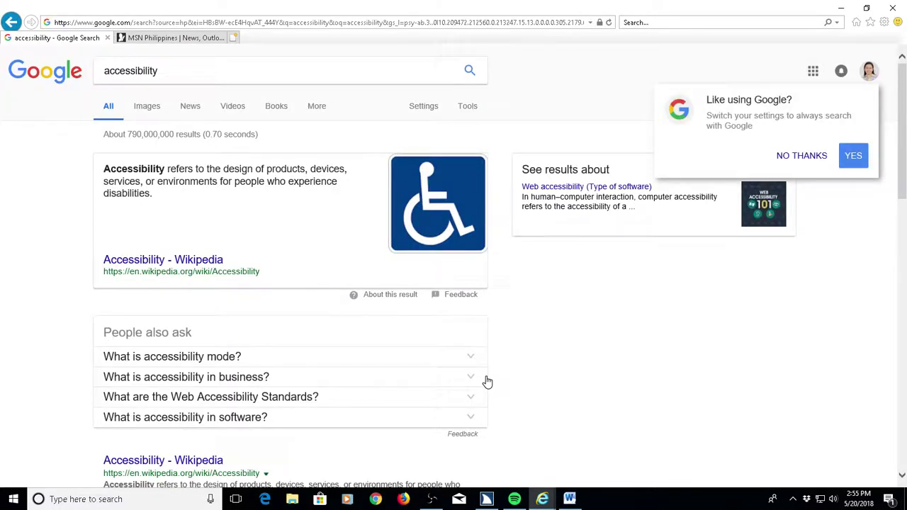
- Examine the links and headings of the search results page, up to the "People also ask" heading
{"action": "key", "text": "Insert+F7"}
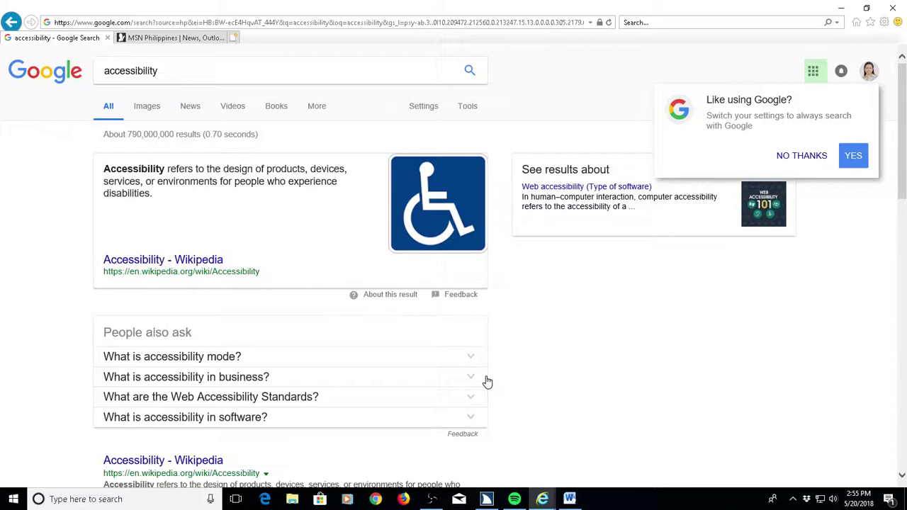
{"action": "key", "text": "Tab"}
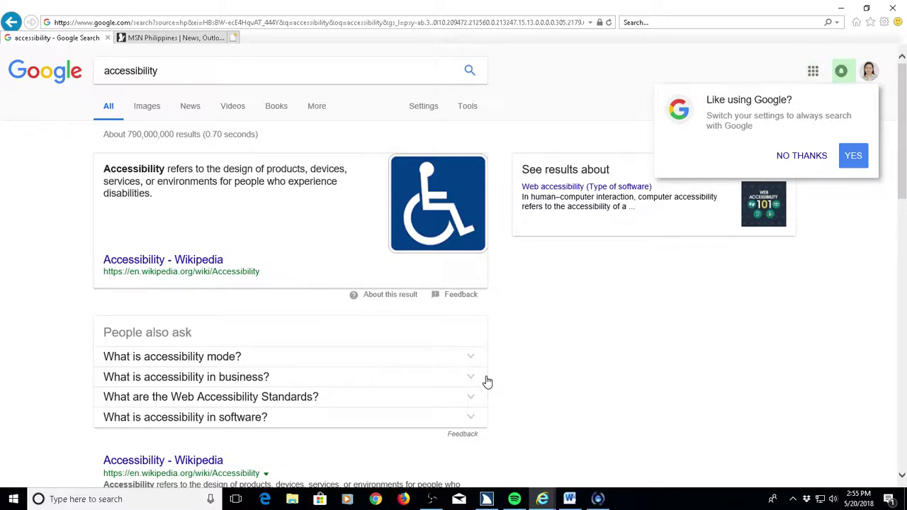
{"action": "key", "text": "Tab"}
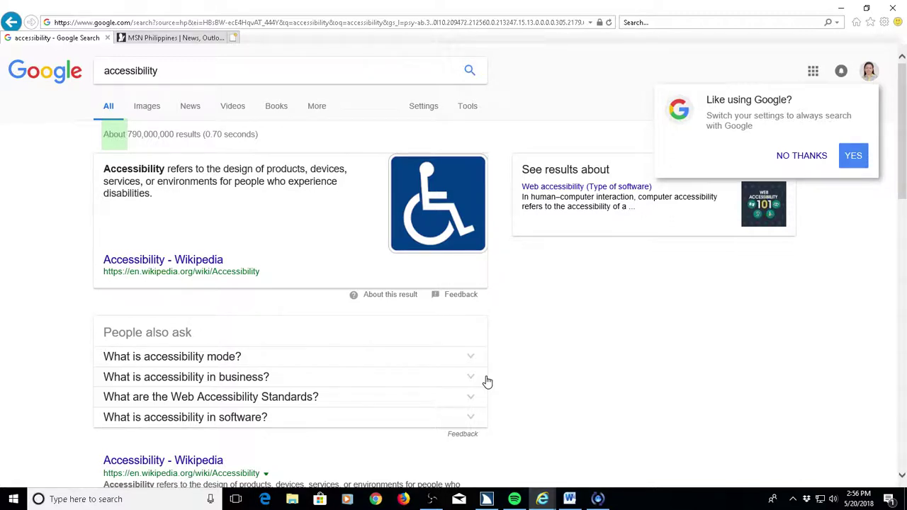
{"action": "key", "text": "Tab"}
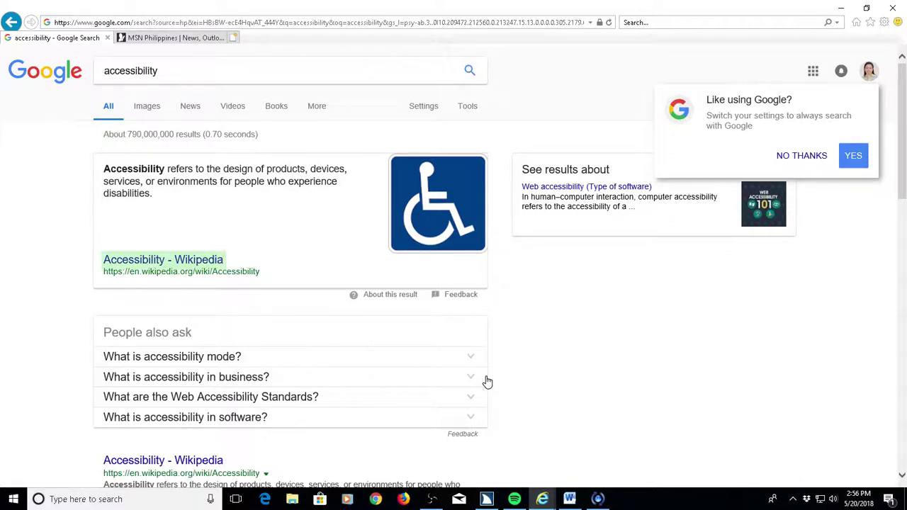
{"action": "key", "text": "h"}
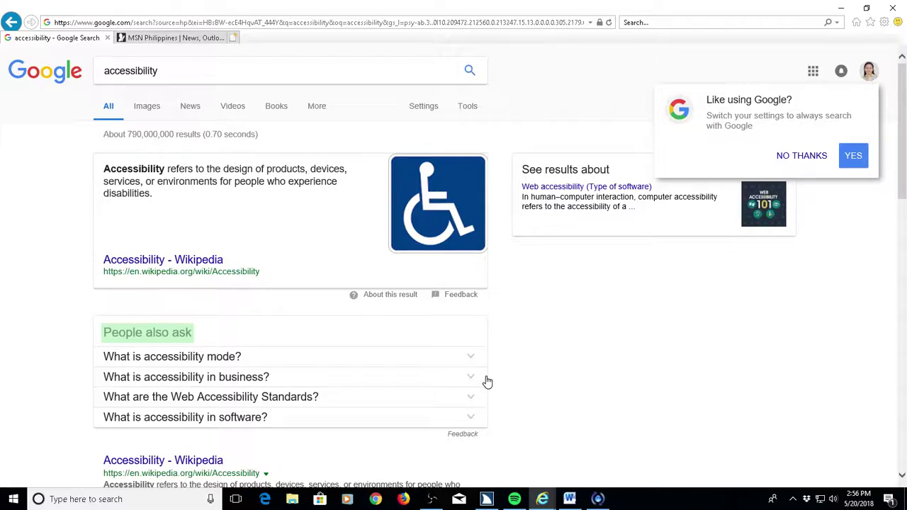
- Open the address gmail.com in the browser
{"action": "key", "text": "ctrl+o"}
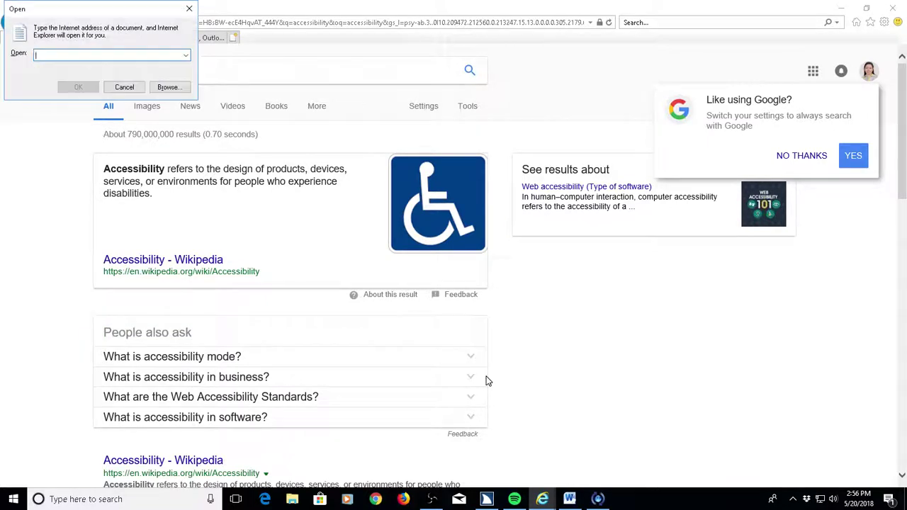
{"action": "type", "text": "gmail.com"}
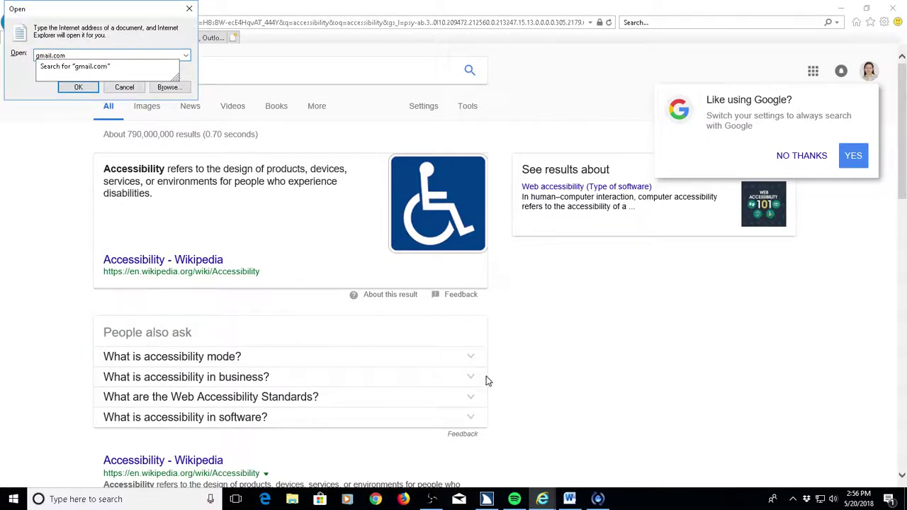
{"action": "key", "text": "Return"}
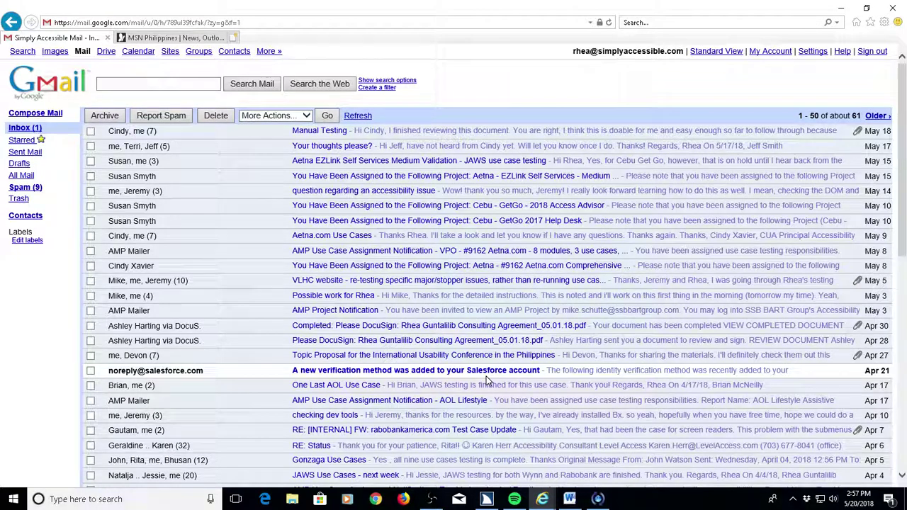
- Examine the first messages in the Gmail inbox, up to the subject "Your thoughts please?"
{"action": "key", "text": "x"}
{"action": "key", "text": "Down"}
{"action": "key", "text": "Down"}
{"action": "key", "text": "Down"}
{"action": "key", "text": "Down"}
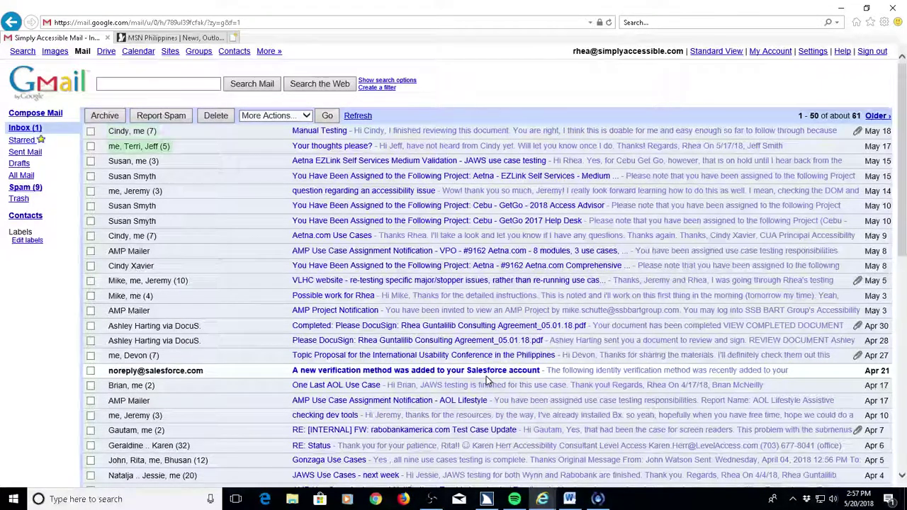
{"action": "key", "text": "Tab"}
{"action": "key", "text": "Up"}
{"action": "key", "text": "Up"}
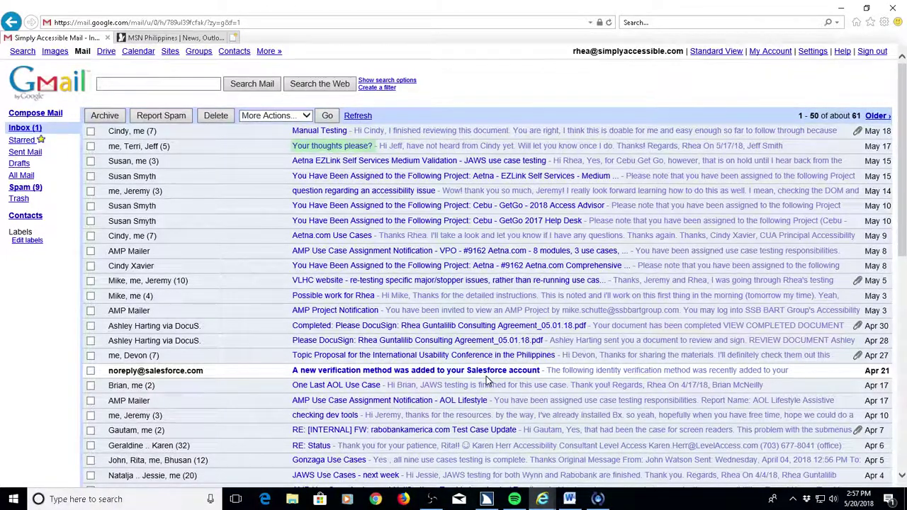
- Show the desktop and switch to the Open Broadcaster Software window
{"action": "key", "text": "super+d"}
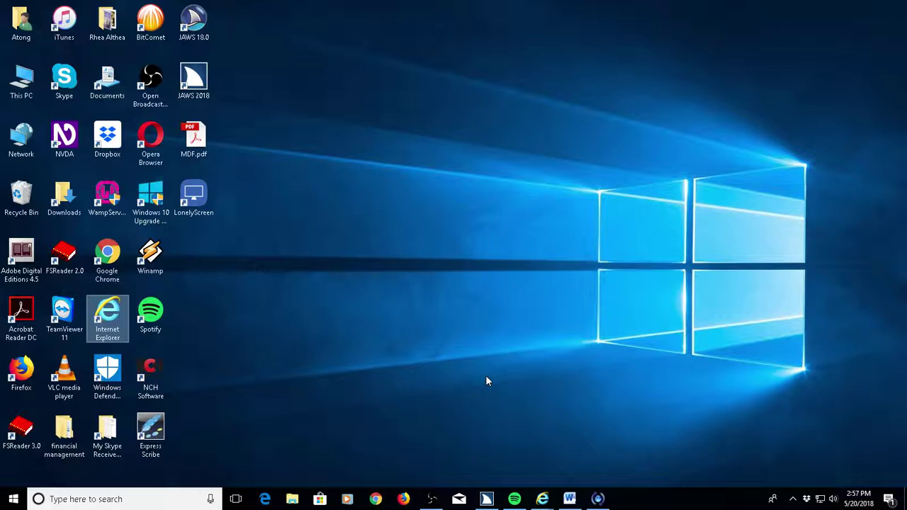
{"action": "key", "text": "alt+Tab"}
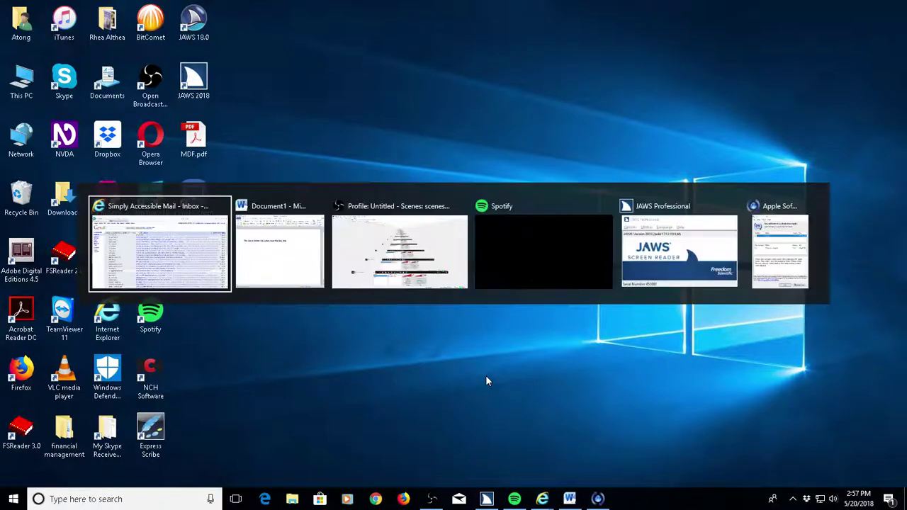
{"action": "key", "text": "alt+Tab"}
{"action": "key", "text": "alt+Tab"}
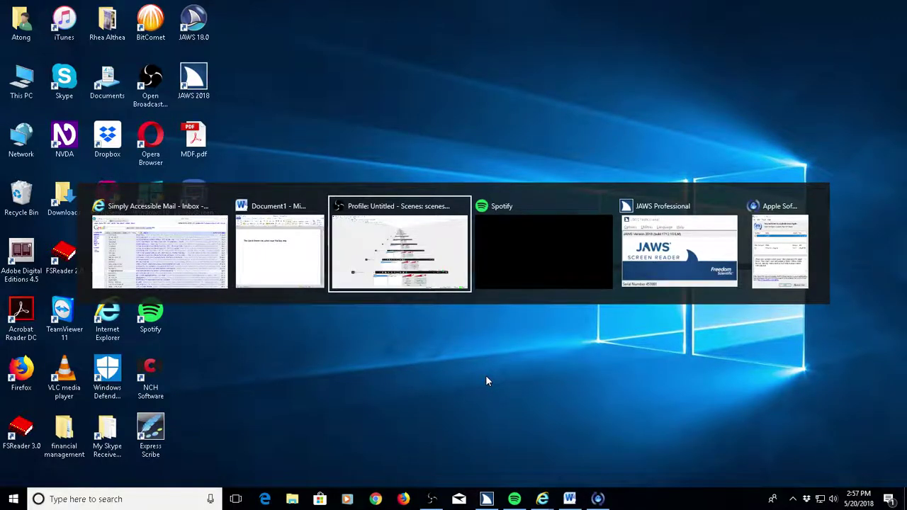
{"action": "key", "text": "shift+Tab"}
{"action": "key", "text": "shift+Tab"}
{"action": "key", "text": "shift+Tab"}
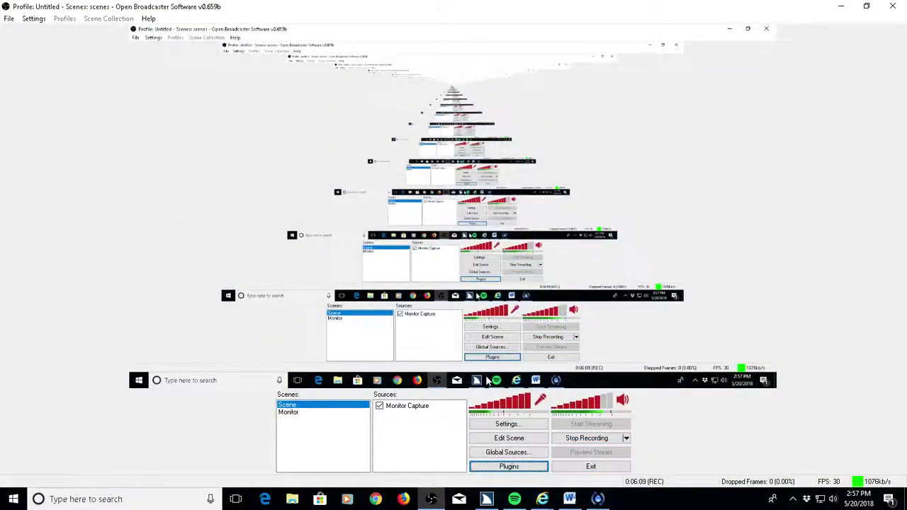